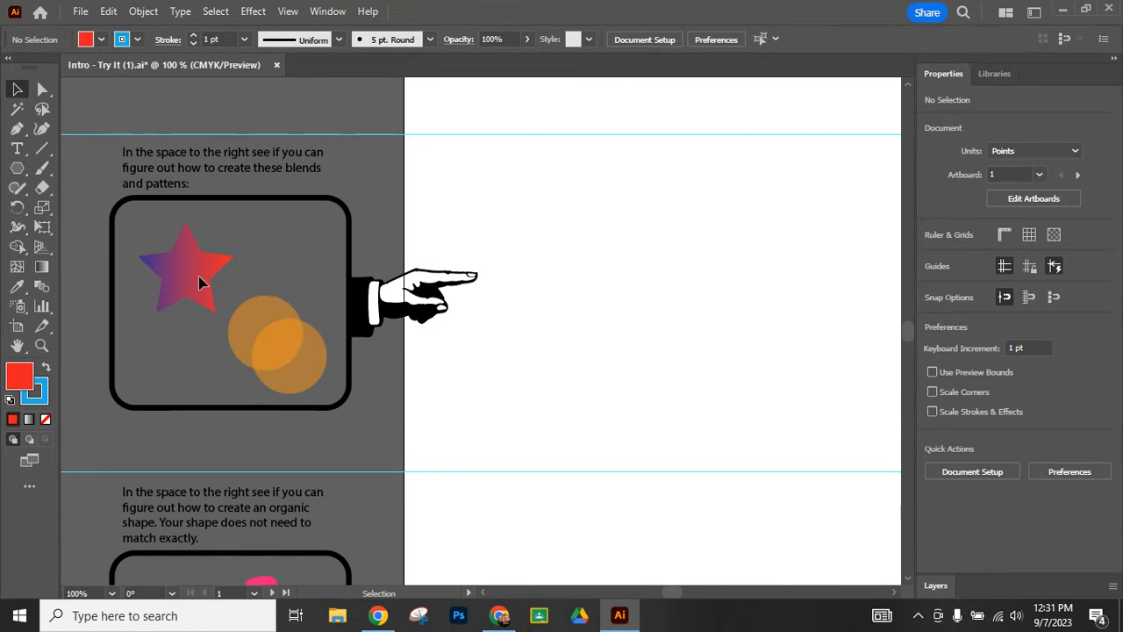
Draw a five-pointed star about 152 pt wide beside the upper pointing hand and give it a gradient fill.
left_click(18, 169)
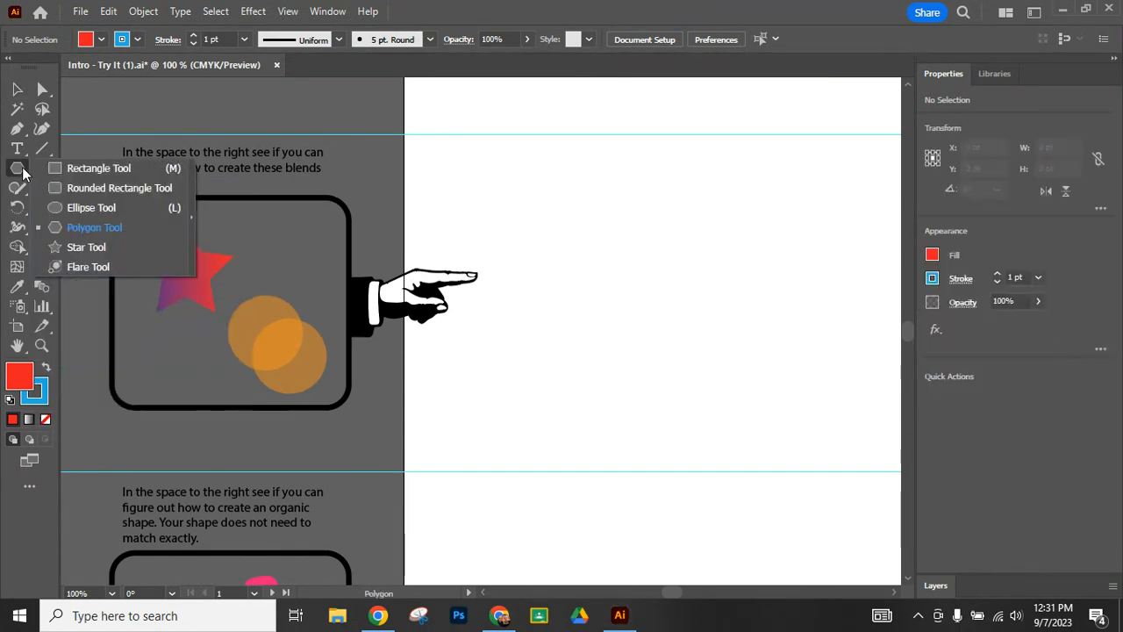
left_click(100, 249)
left_click_drag(544, 236, 605, 318)
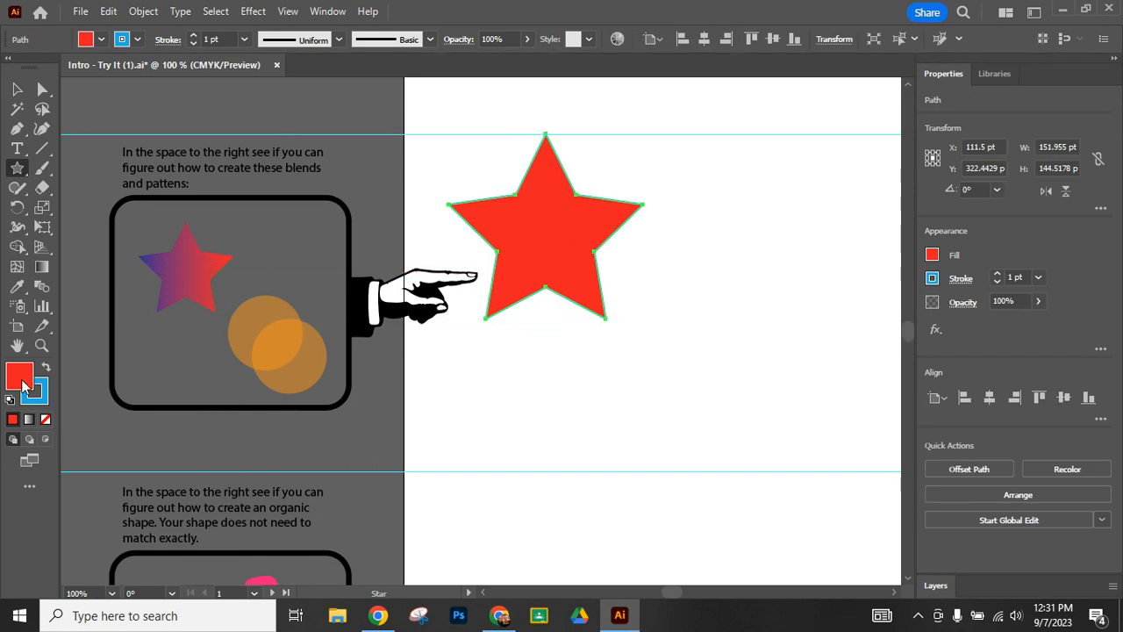
left_click(29, 420)
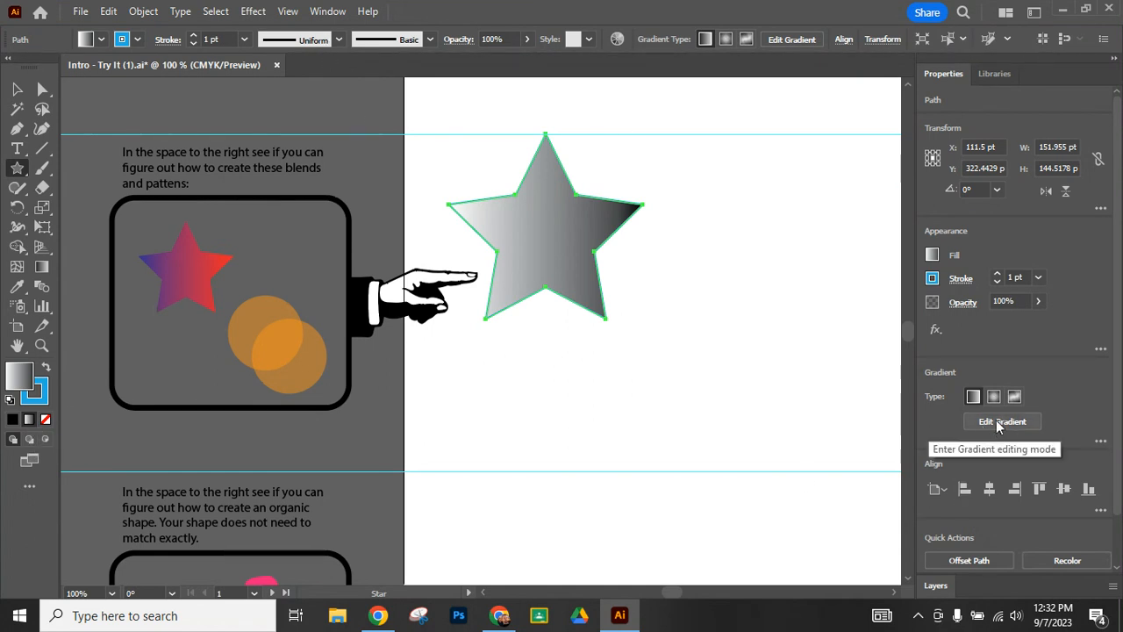
left_click(328, 11)
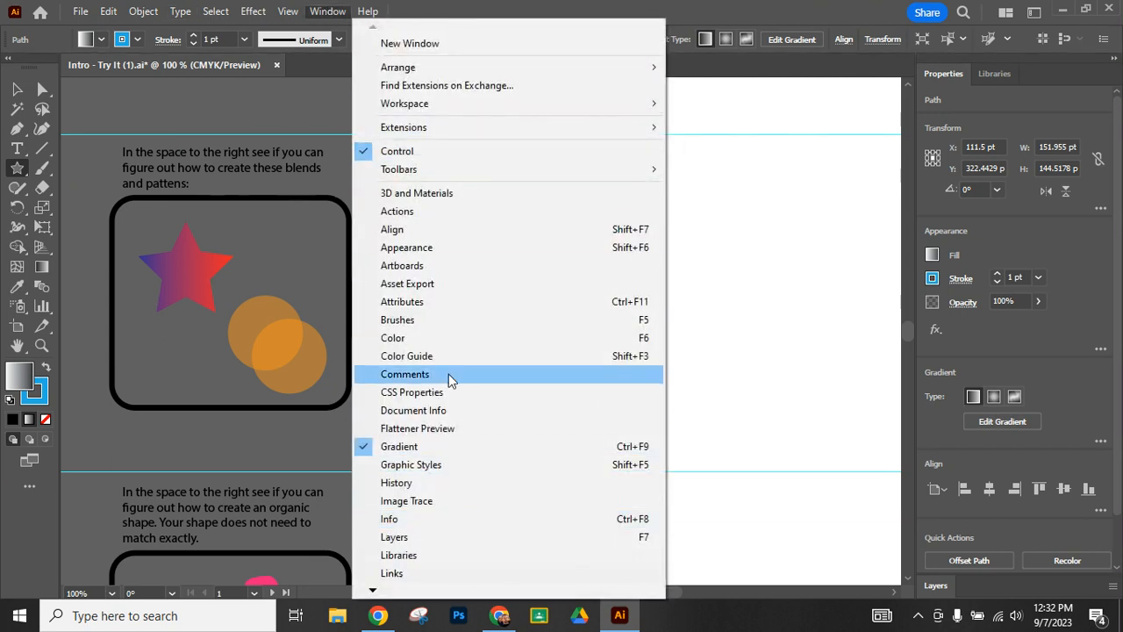
left_click(712, 316)
left_click(599, 359)
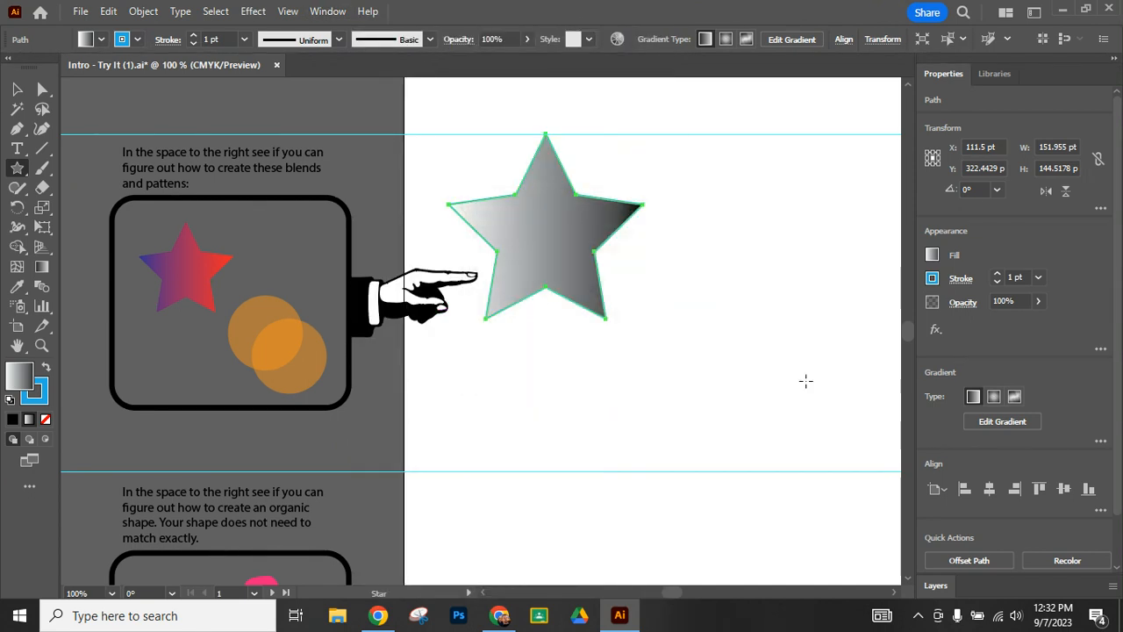
Edit the star's gradient so its left colour stop is blue (2A3592) and its right stop is red (BE2F26).
left_click(1004, 421)
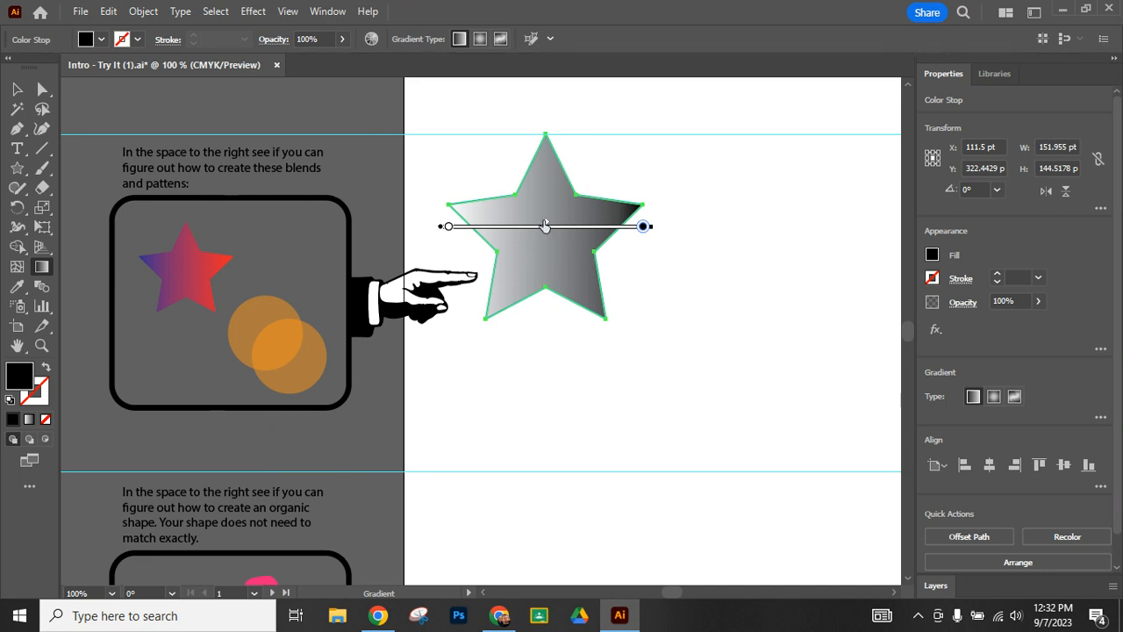
double_click(448, 227)
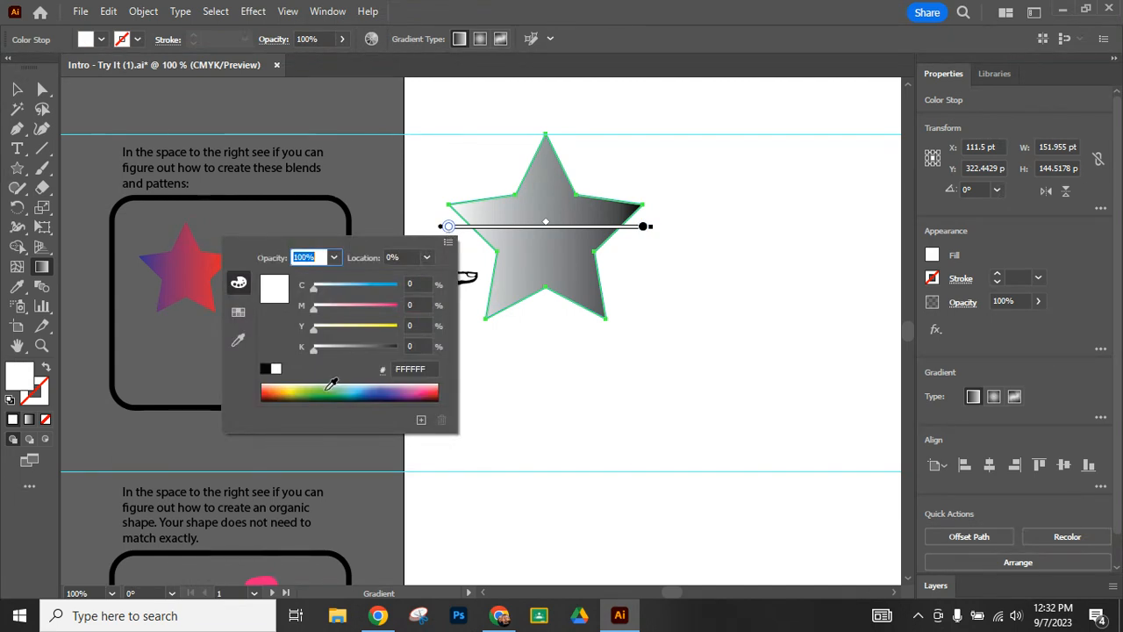
left_click(379, 392)
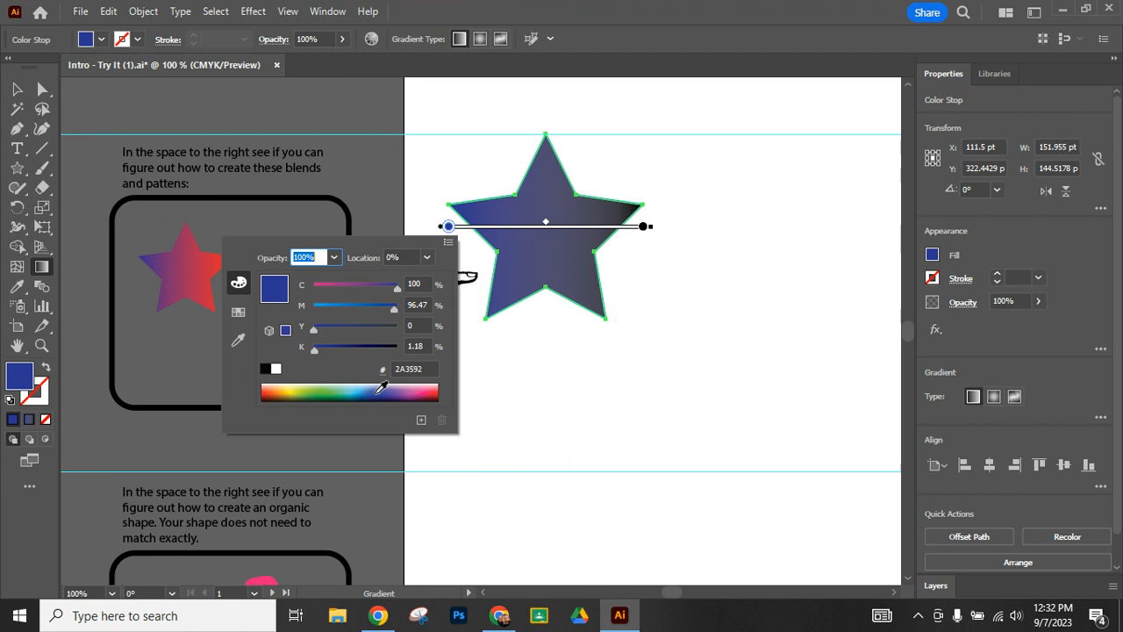
double_click(645, 227)
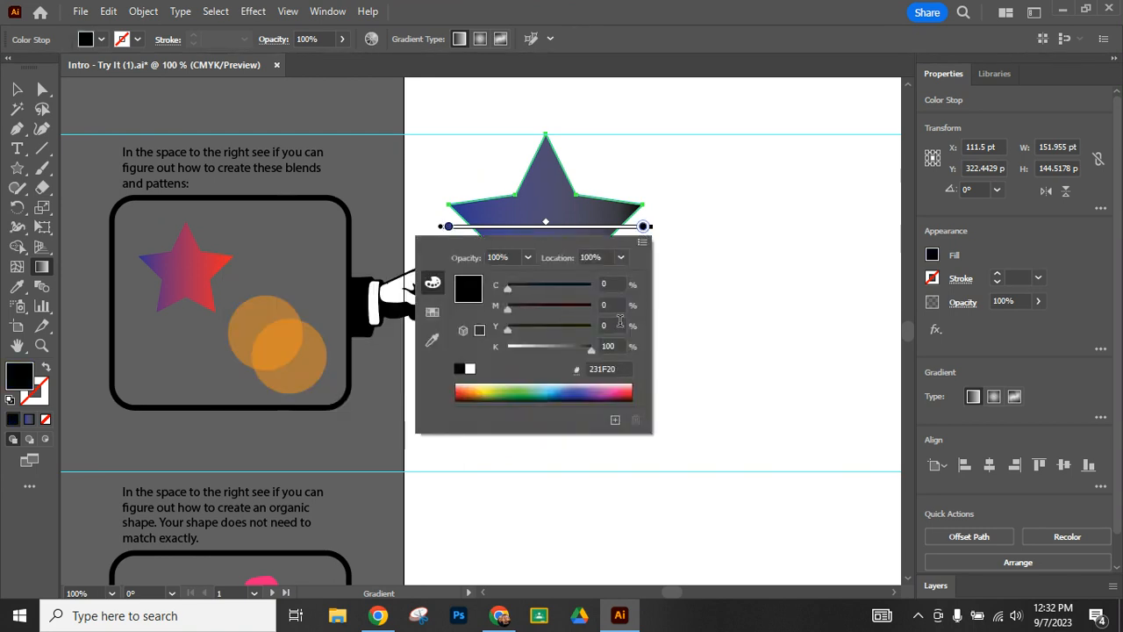
left_click(466, 388)
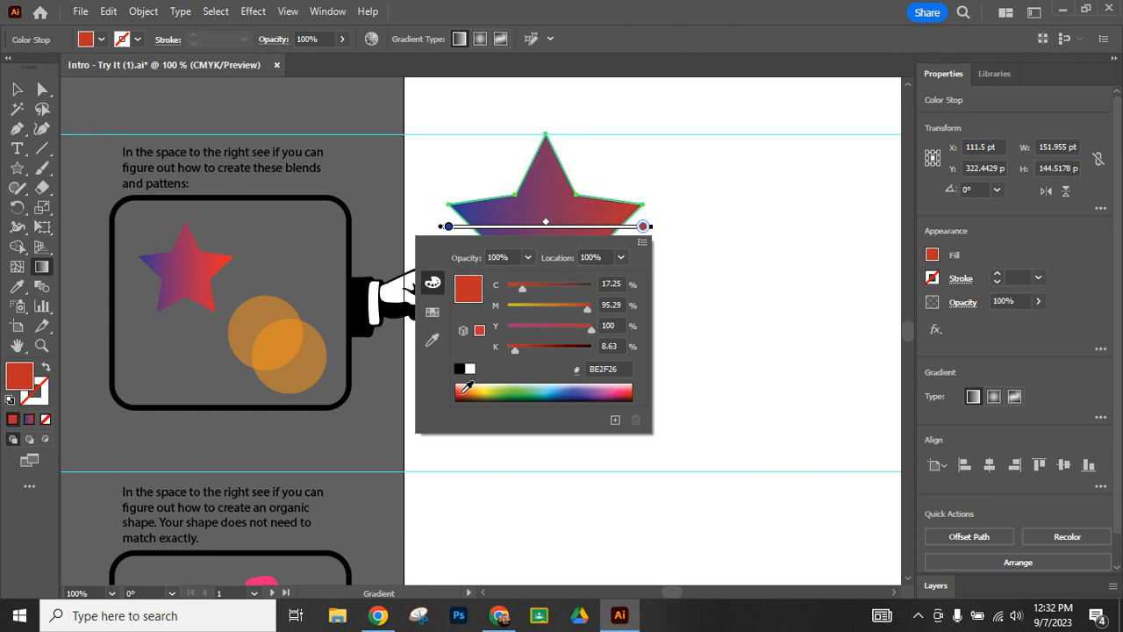
left_click(451, 157)
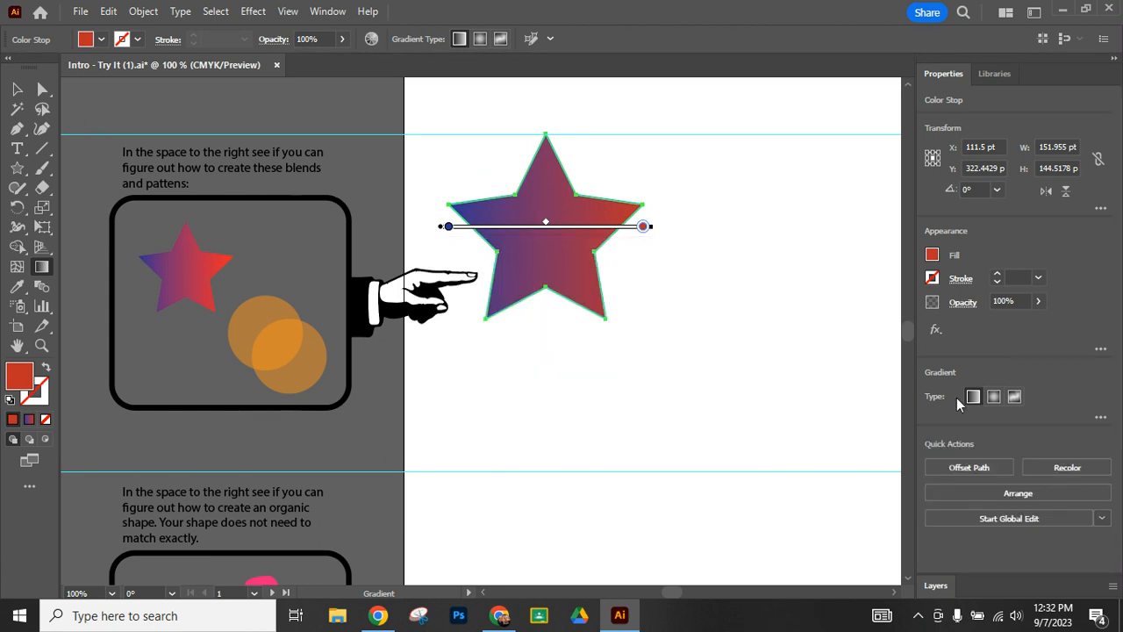
Shift the star gradient's midpoint to about 54%, try the radial type, return to linear, and deselect the star.
left_click(1100, 418)
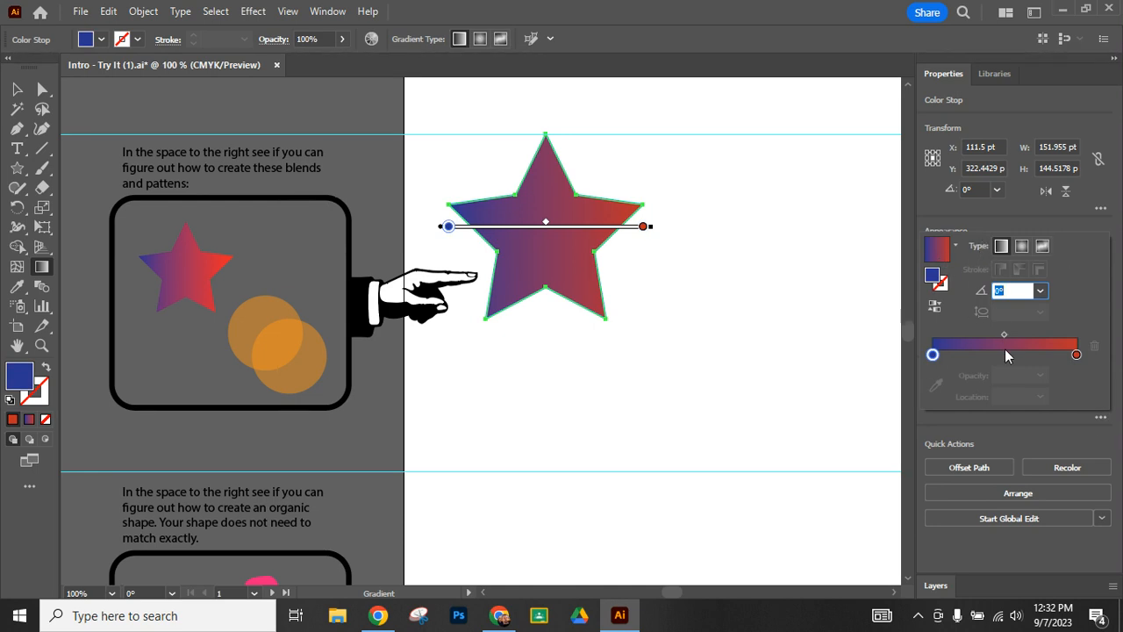
mouse_move(1002, 333)
left_mouse_down()
mouse_move(968, 341)
mouse_move(1010, 333)
left_mouse_up()
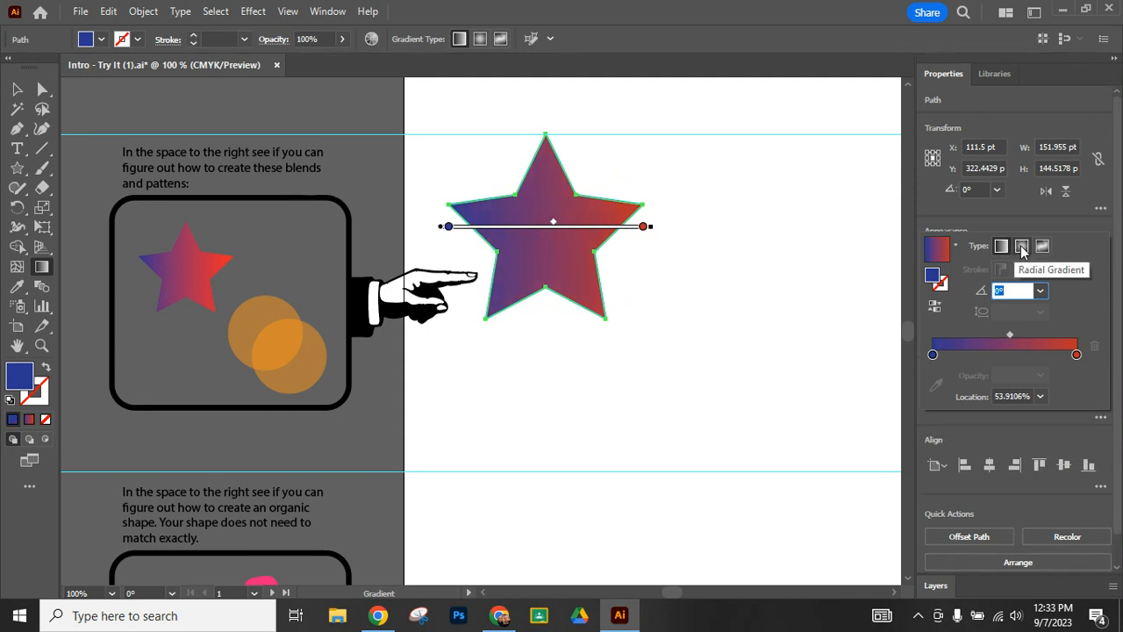
left_click(1022, 248)
left_click(1002, 248)
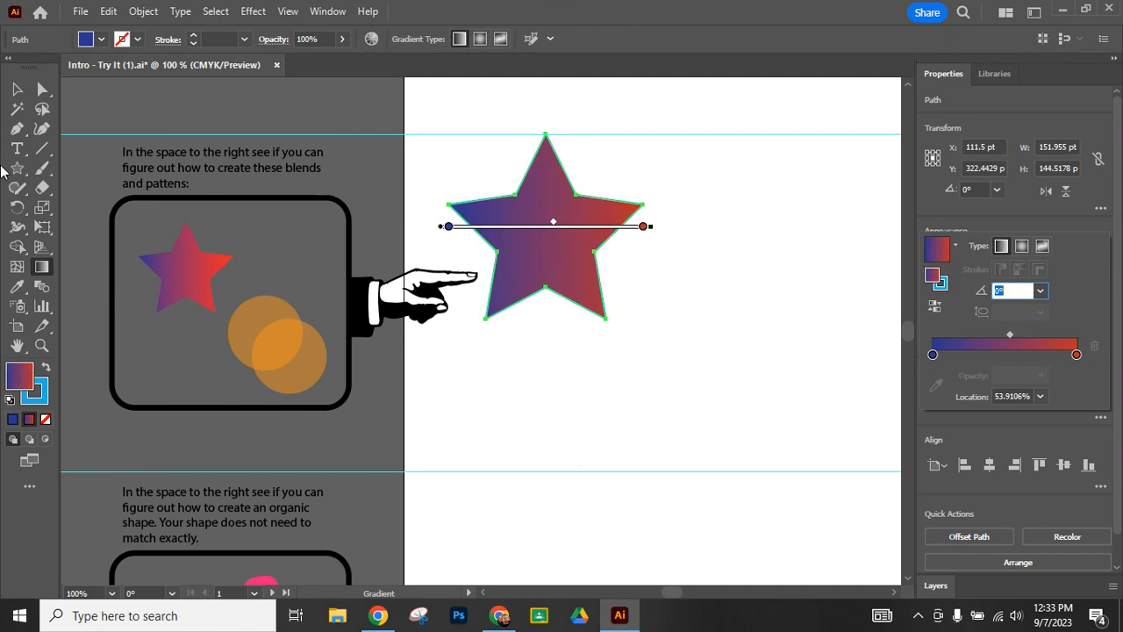
left_click(18, 89)
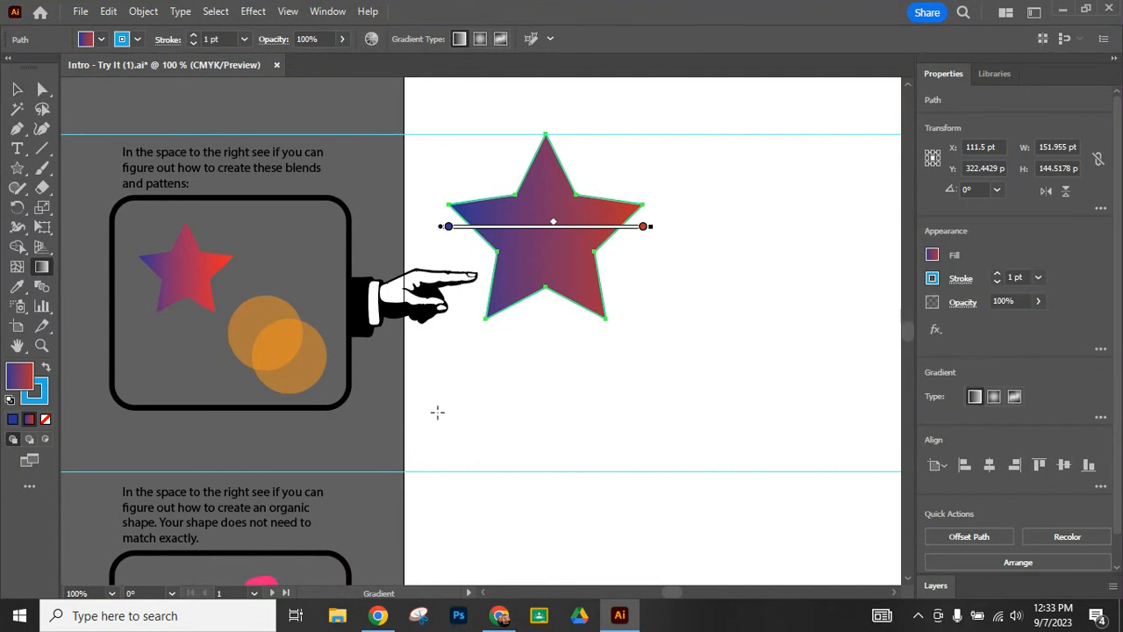
left_click(17, 89)
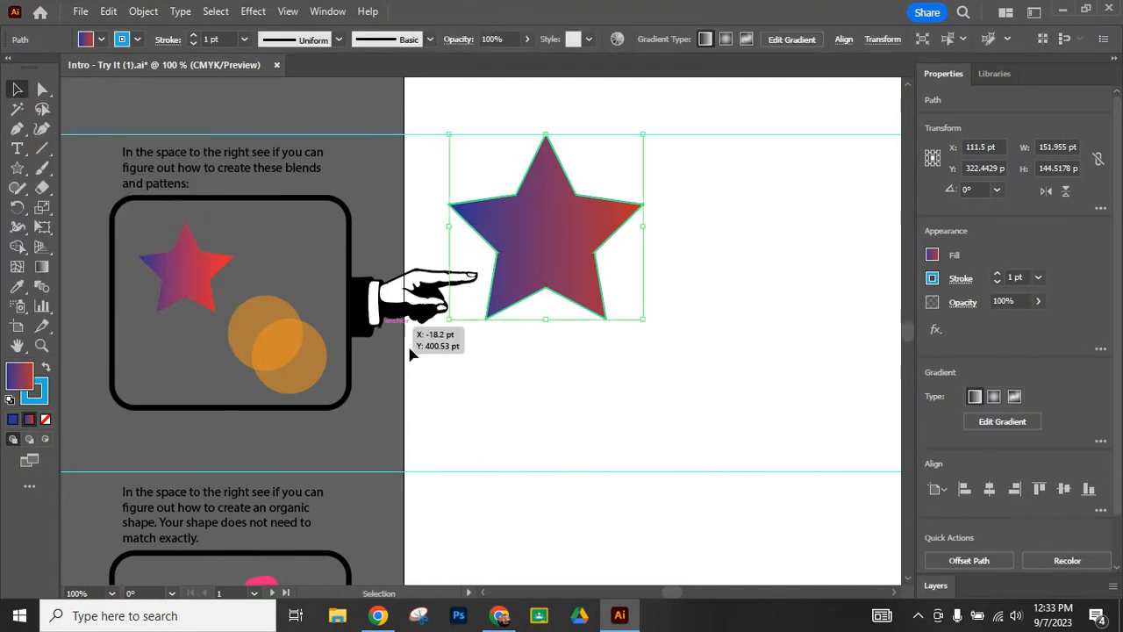
left_click(480, 441)
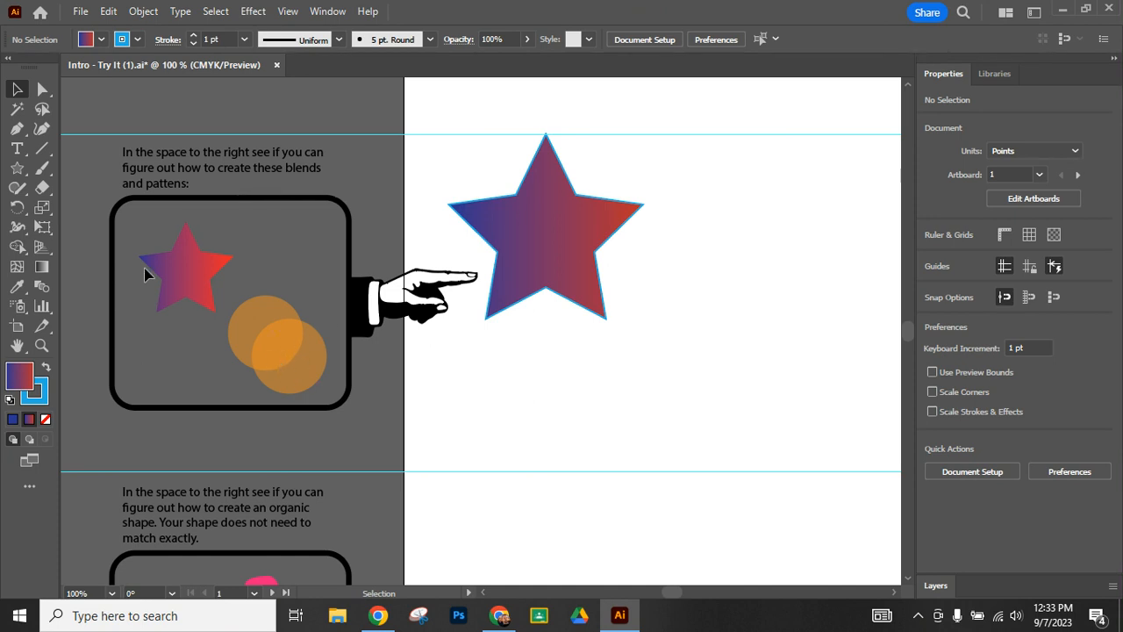
Draw a circle about 116 pt in diameter to the lower right of the star with the Ellipse tool.
left_click(18, 171)
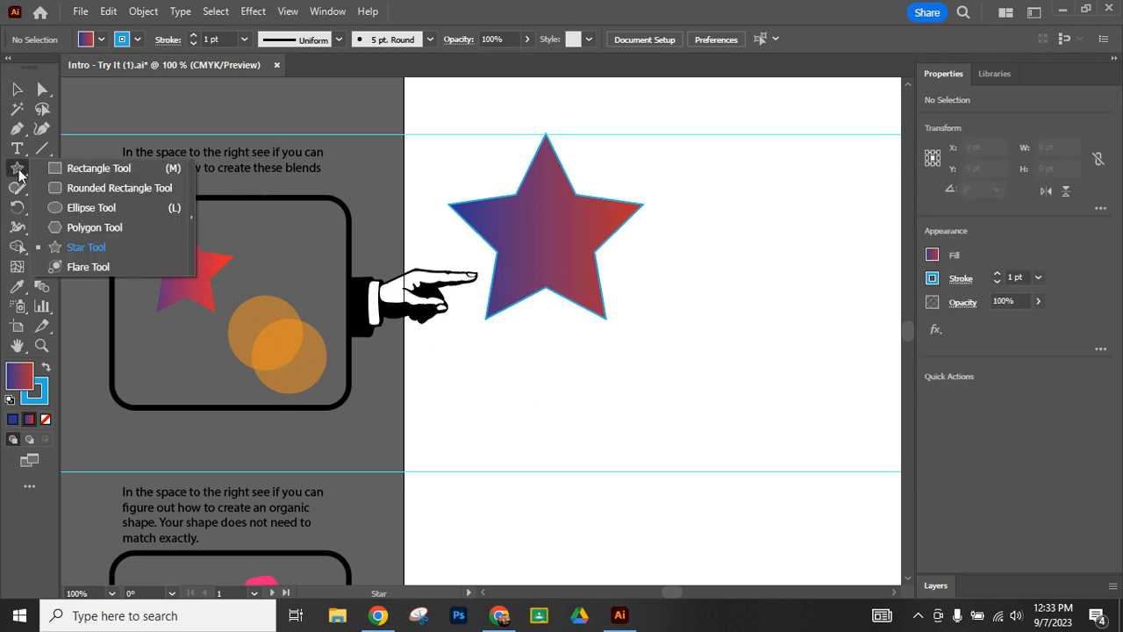
left_click(116, 209)
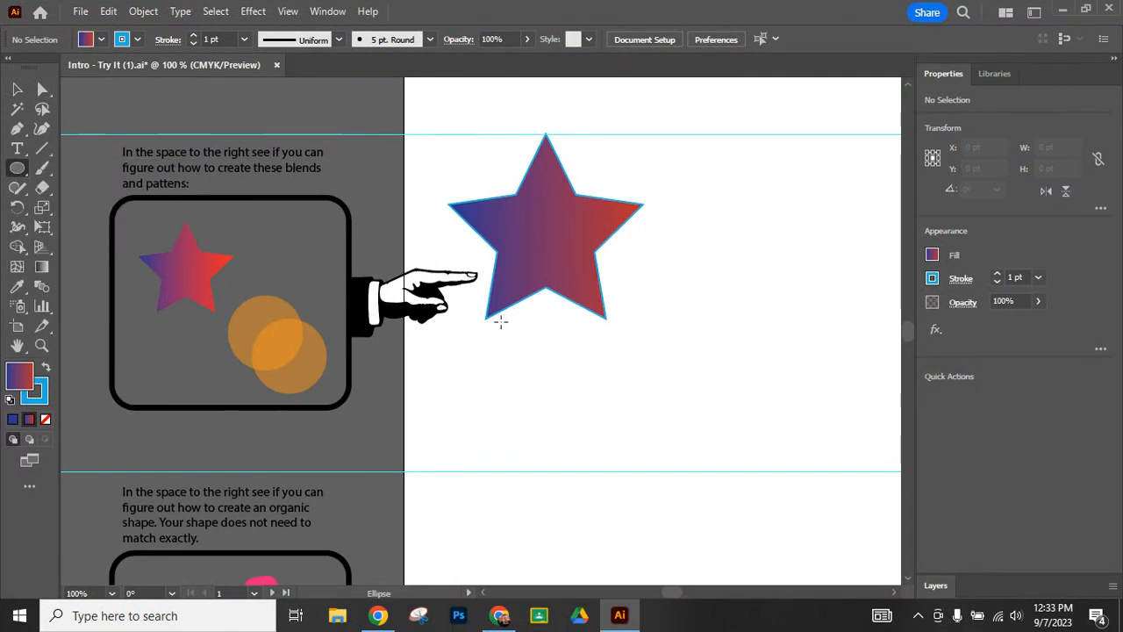
left_click_drag(671, 279, 782, 422)
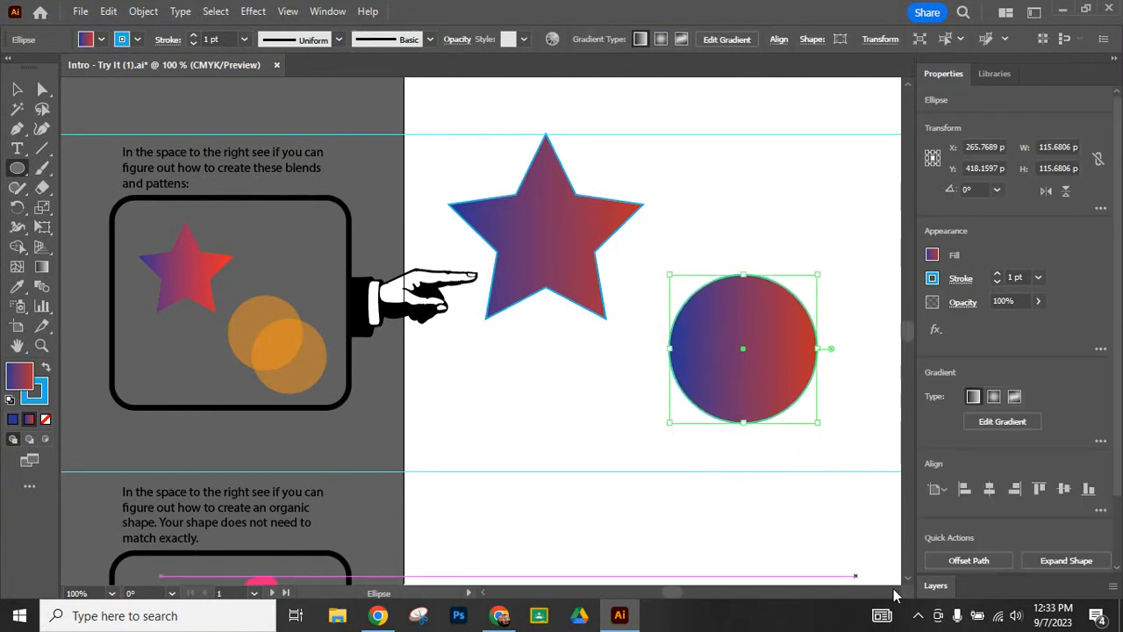
left_click(894, 593)
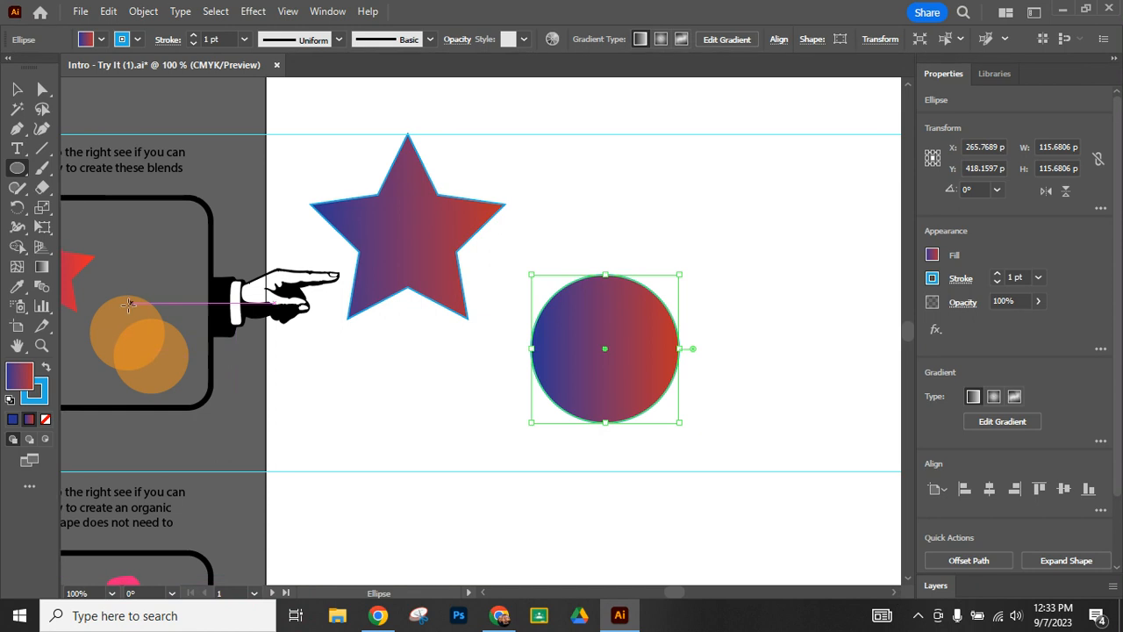
Fill the circle with solid orange and remove its stroke.
left_click(102, 41)
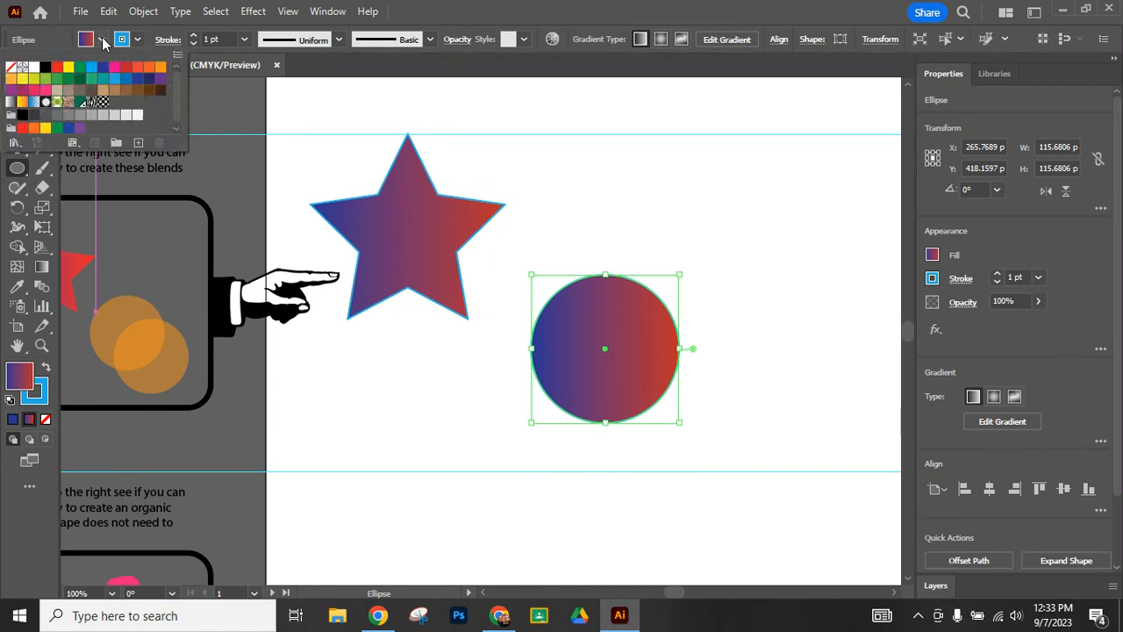
left_click(159, 70)
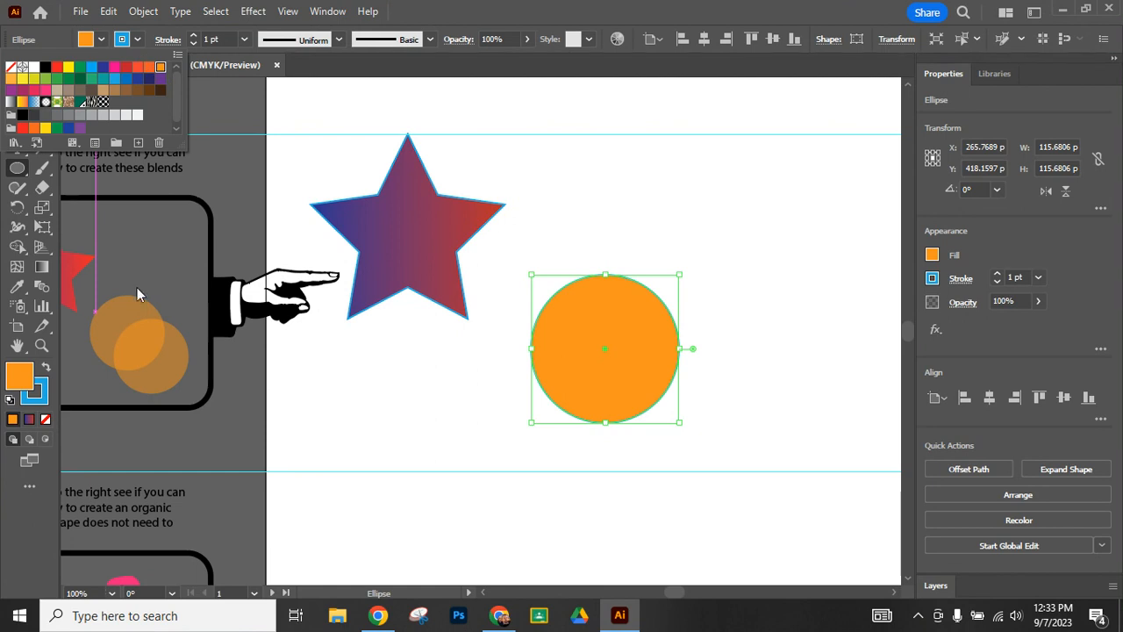
left_click(138, 44)
left_click(138, 44)
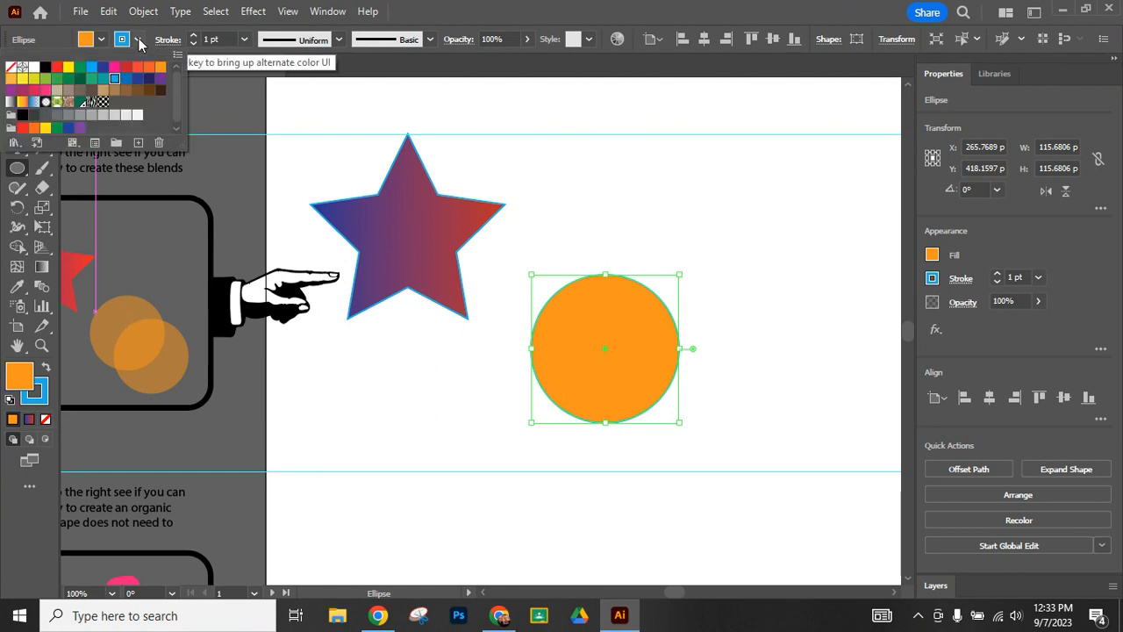
left_click(10, 70)
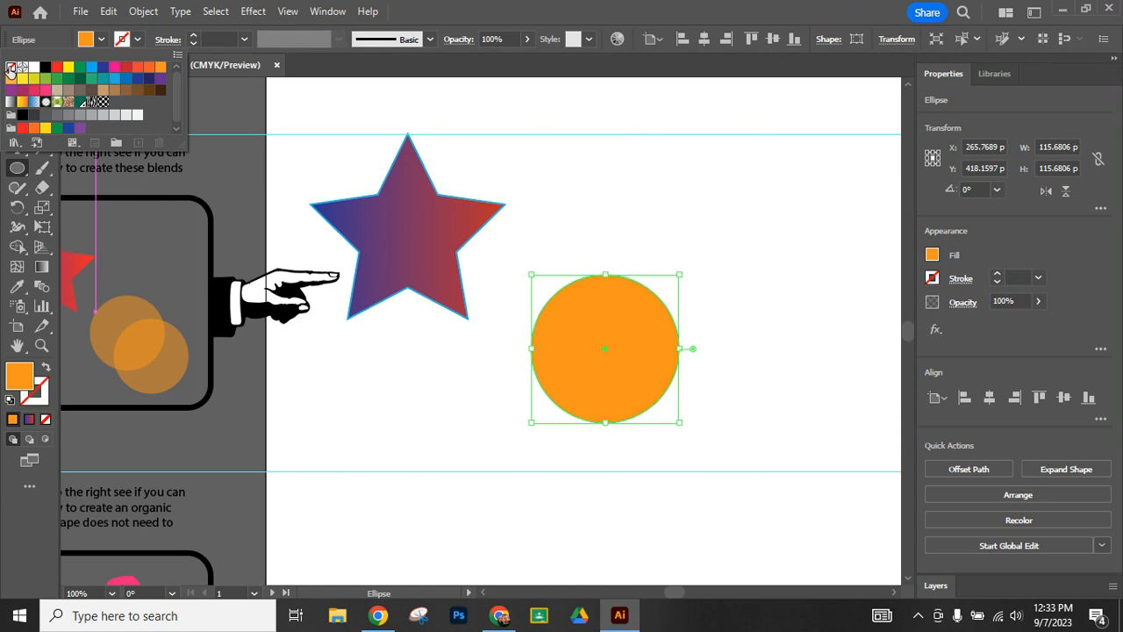
left_click(760, 342)
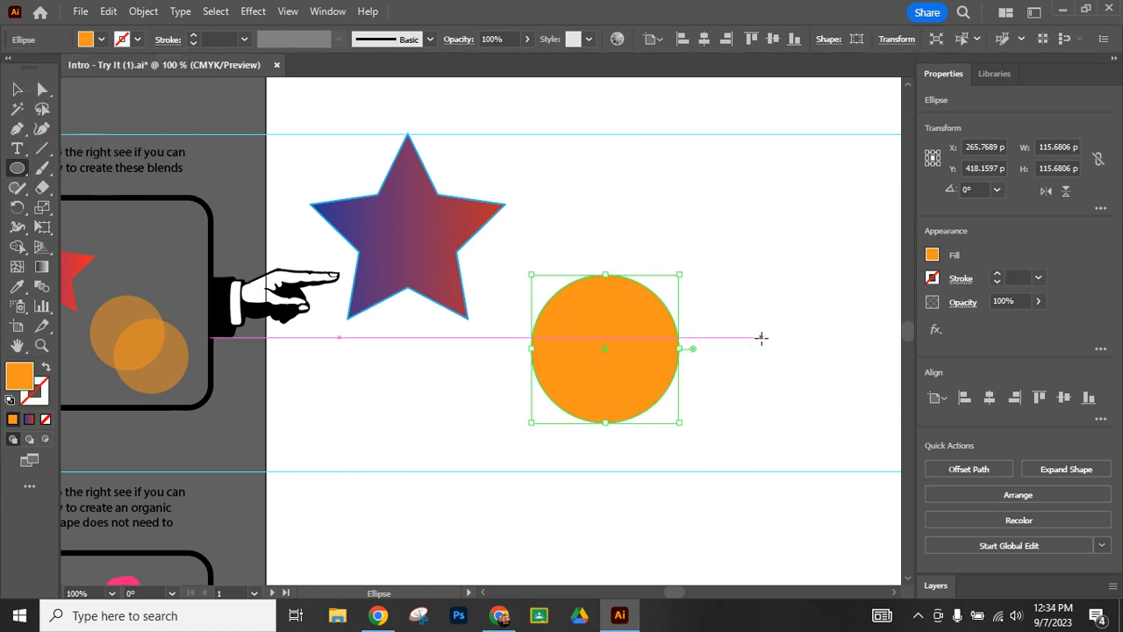
left_click(761, 337)
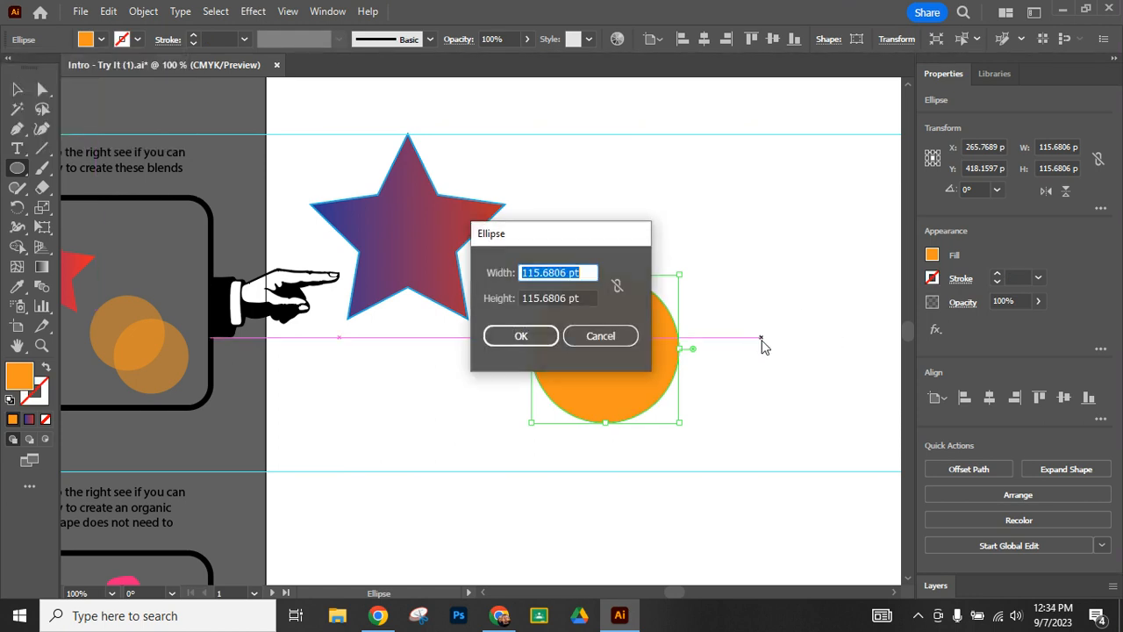
left_click(620, 343)
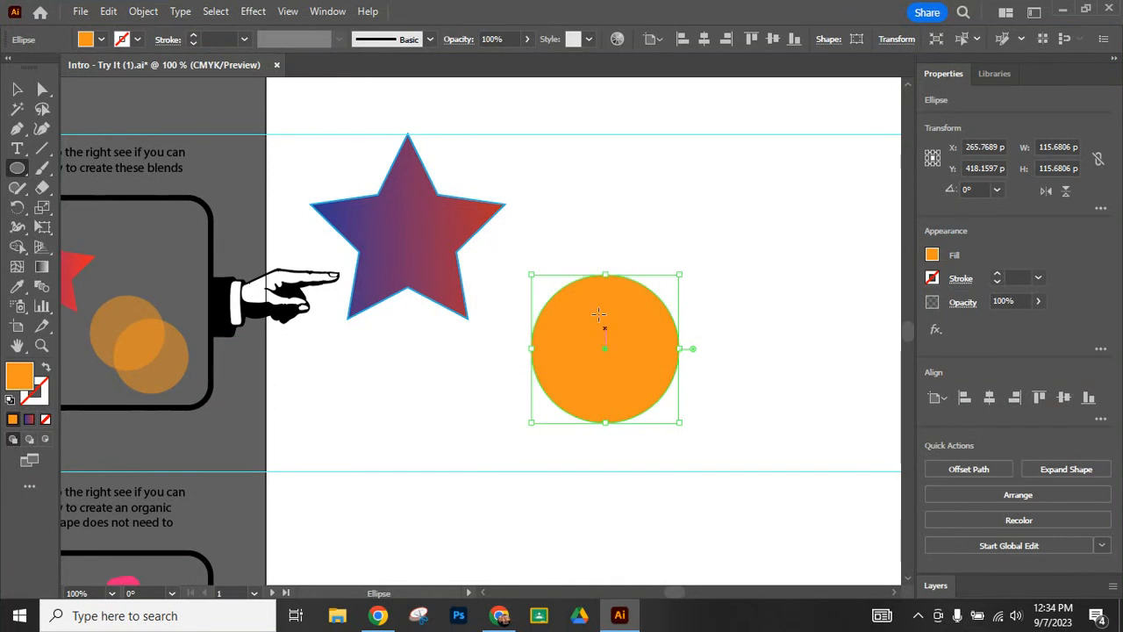
Duplicate the orange circle about 46 pt right and 46 pt down so the copy overlaps the original.
left_click(109, 11)
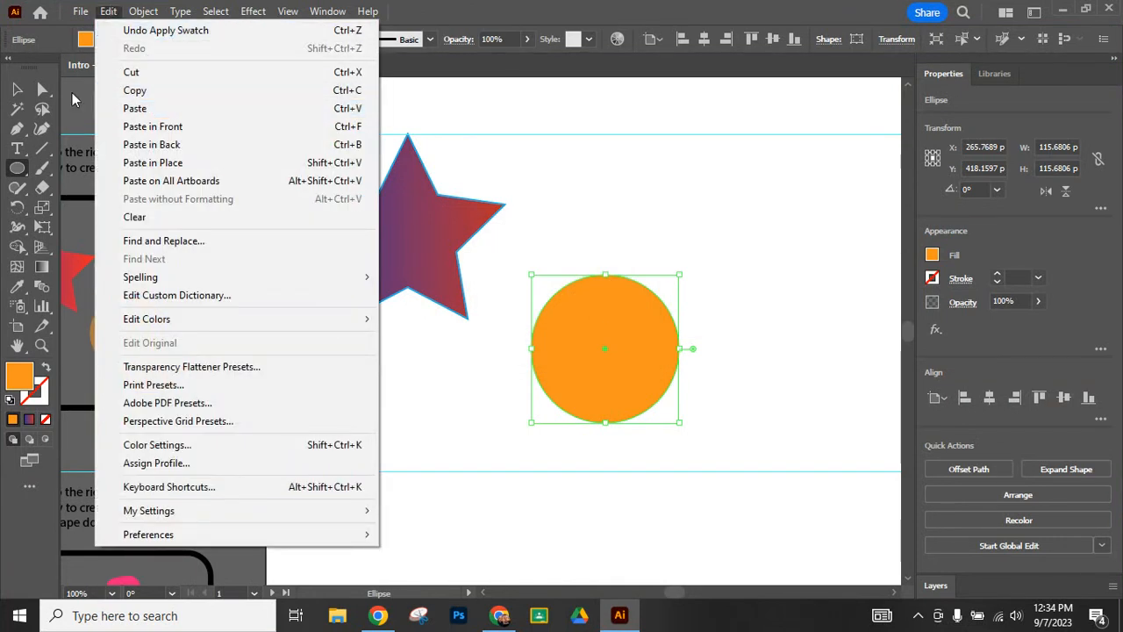
left_click(19, 91)
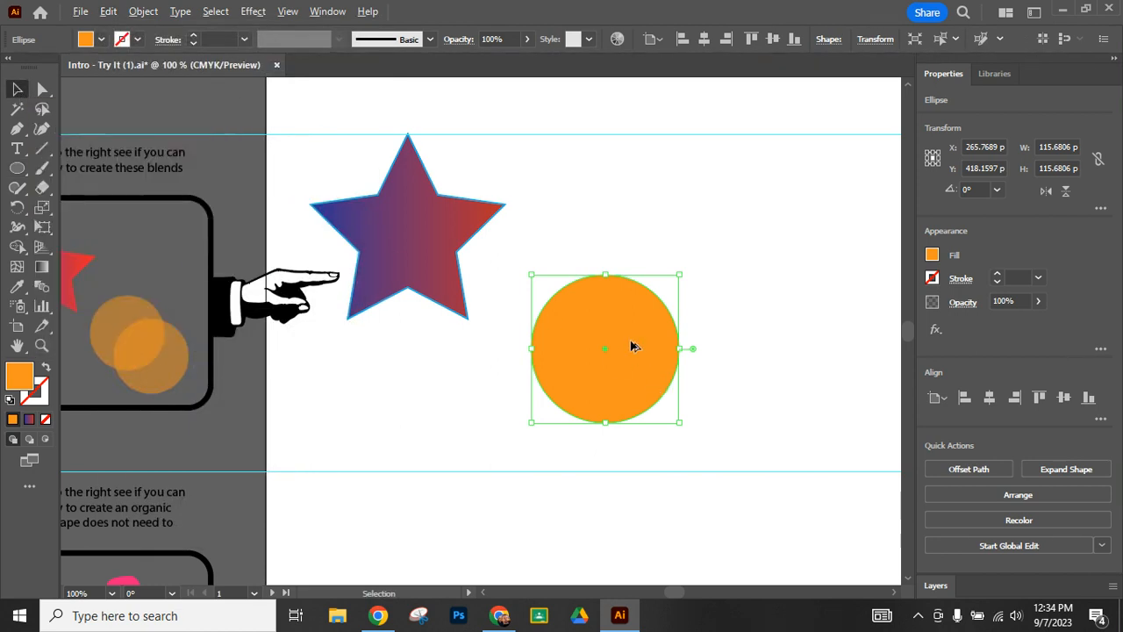
left_click_drag(634, 346, 694, 405)
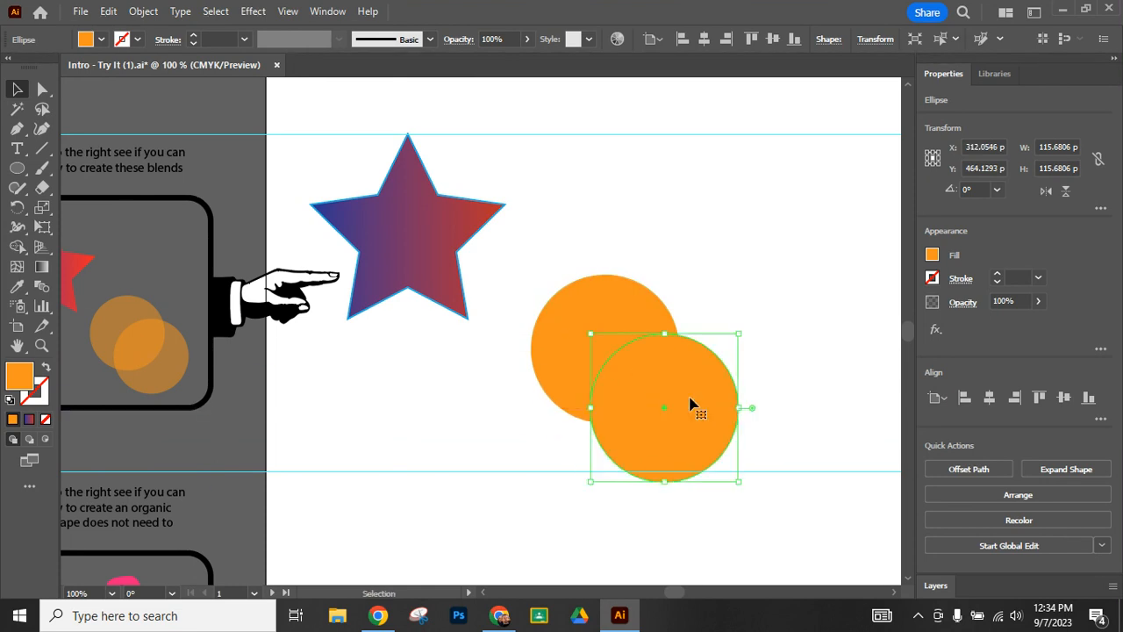
Select both orange circles and lower their opacity to 50%.
left_click(627, 208)
left_click_drag(617, 302, 722, 416)
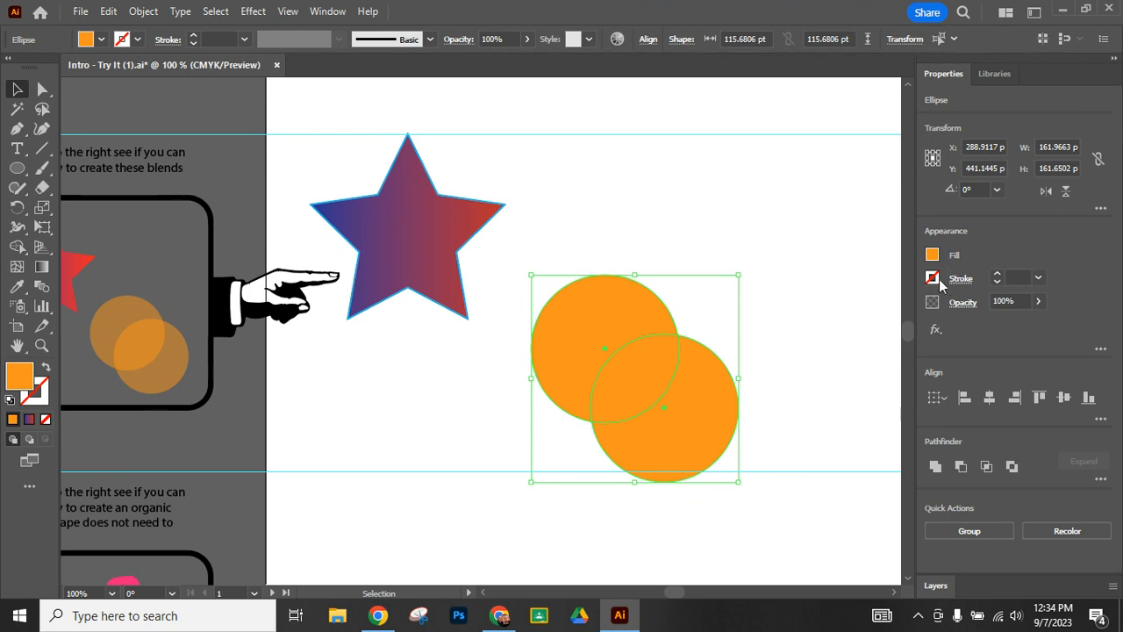
left_click(1037, 302)
left_click_drag(1036, 324, 1006, 322)
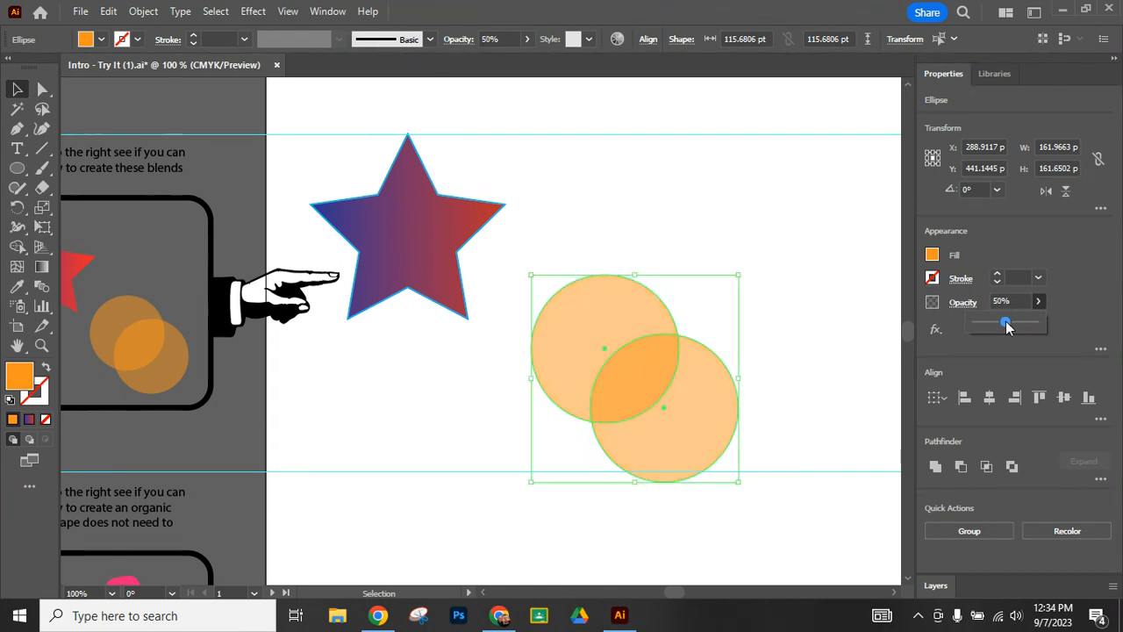
left_click(357, 412)
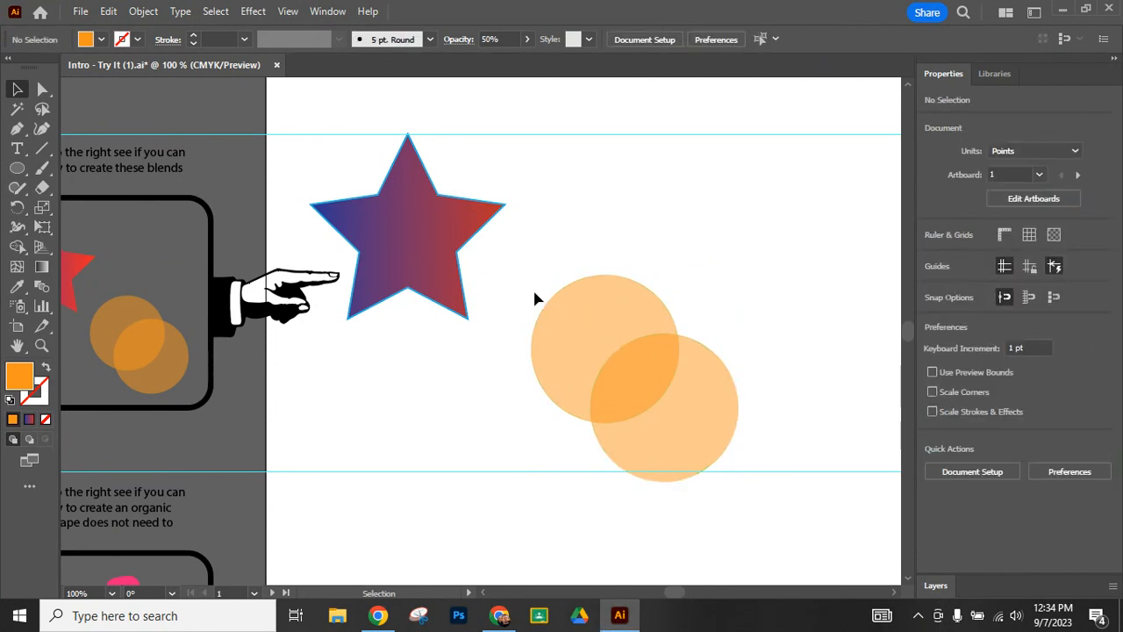
Move the two overlapping circles together about 20 pt left and 23 pt up, between the guides, and deselect them.
left_click_drag(581, 226, 161, 488)
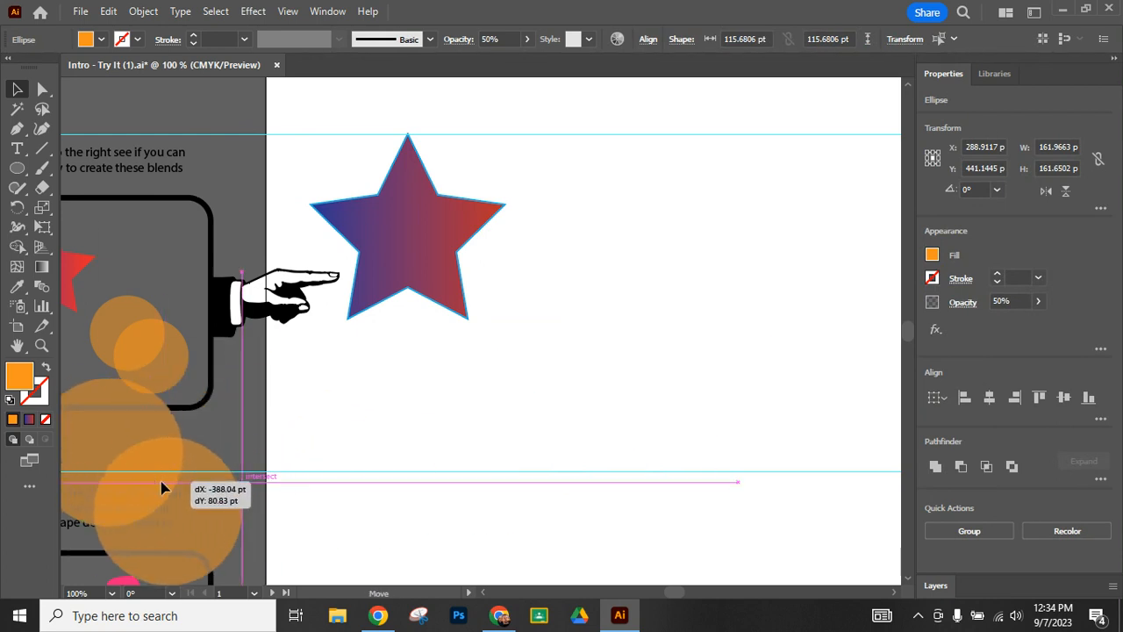
left_click_drag(161, 488, 629, 355)
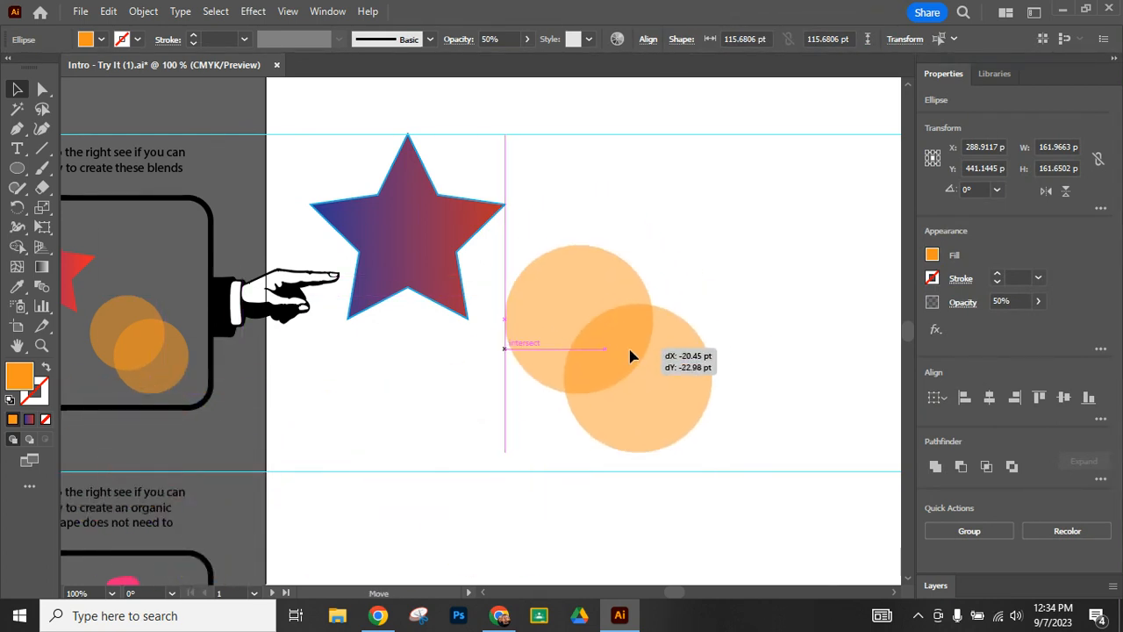
left_click(389, 421)
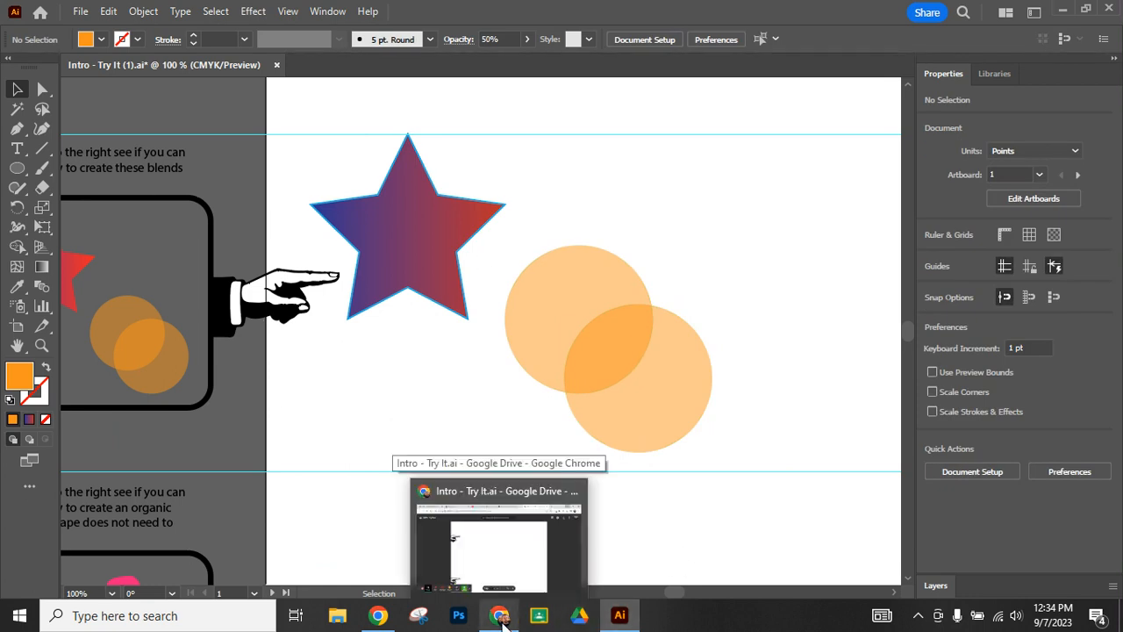
left_click(502, 618)
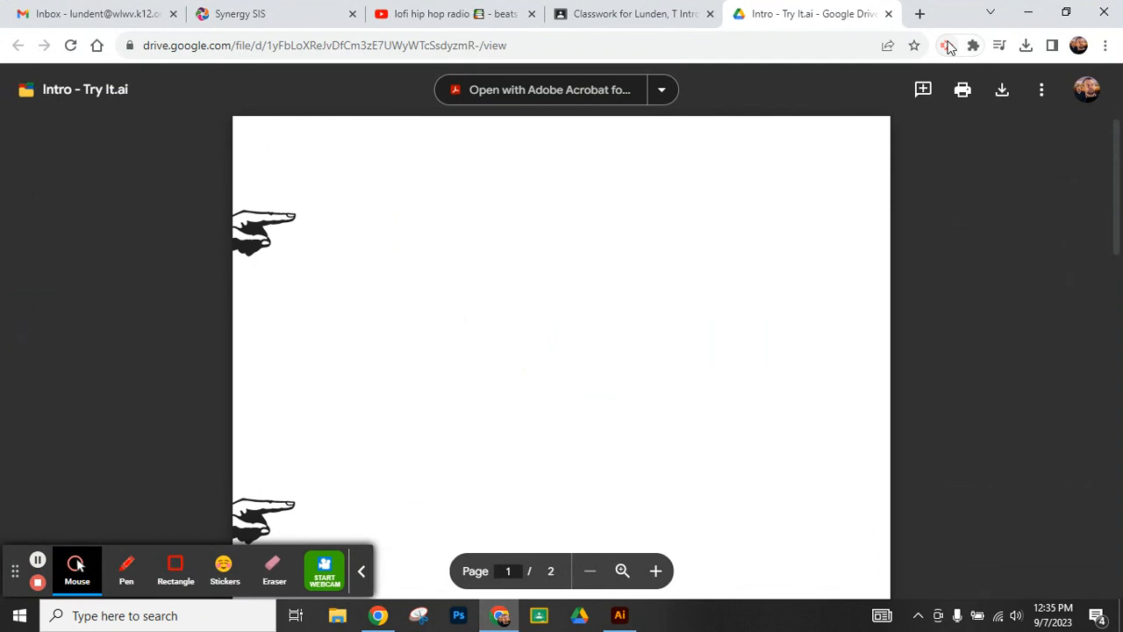